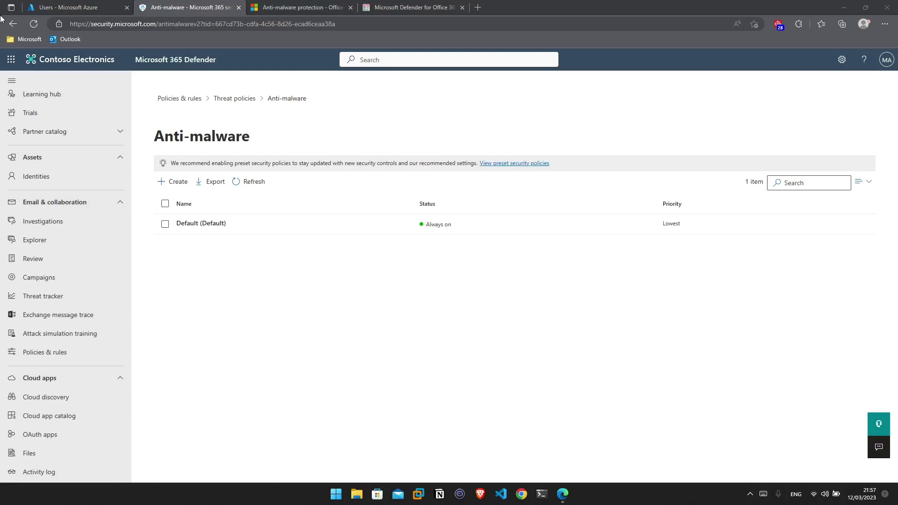
View the Defender for Office 365 plan feature map and return to the Anti-malware policies page.
{"action": "left_click", "coordinate": [392, 9]}
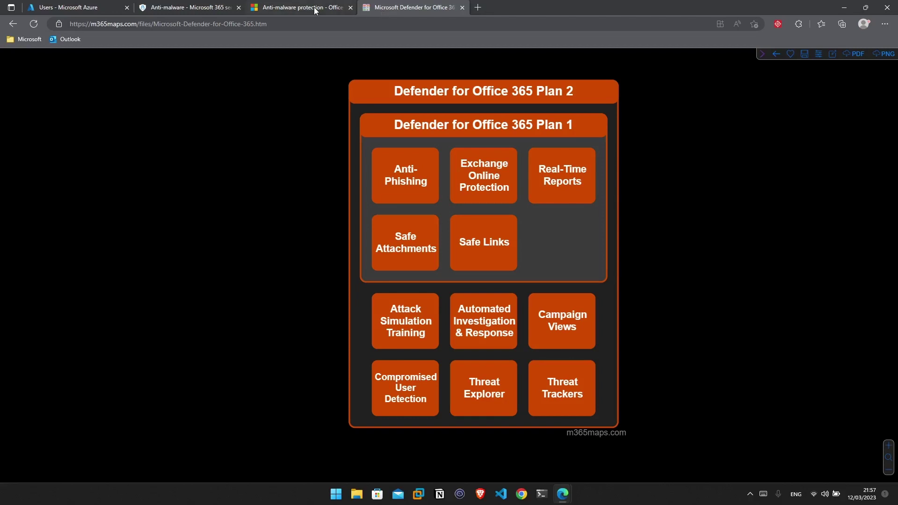
{"action": "left_click", "coordinate": [165, 9]}
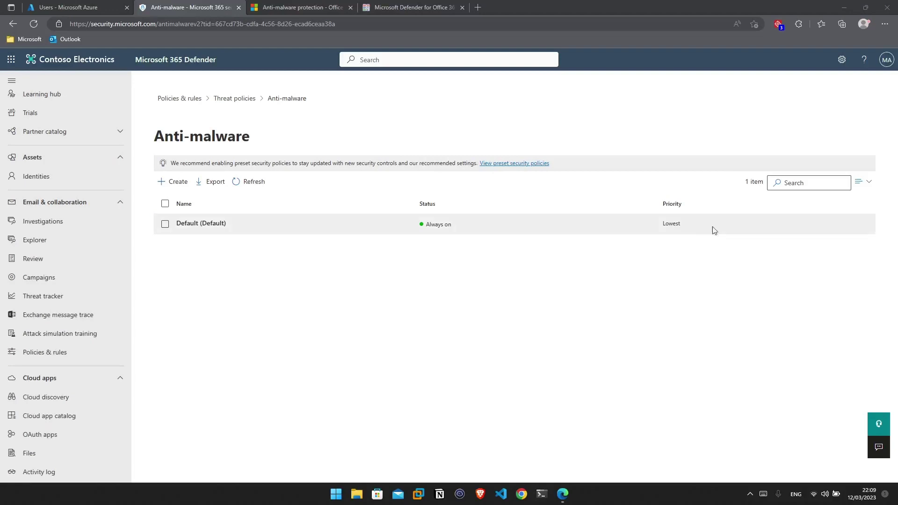
Start a new anti-malware policy named "antimalware" without a description and proceed to its users and domains.
{"action": "left_click", "coordinate": [167, 185]}
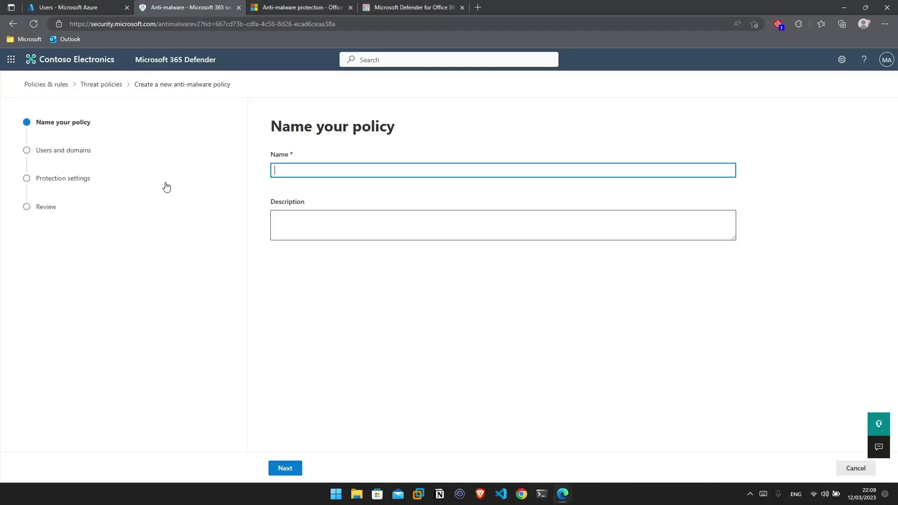
{"action": "type", "text": "anti,malware"}
{"action": "left_click", "coordinate": [294, 469]}
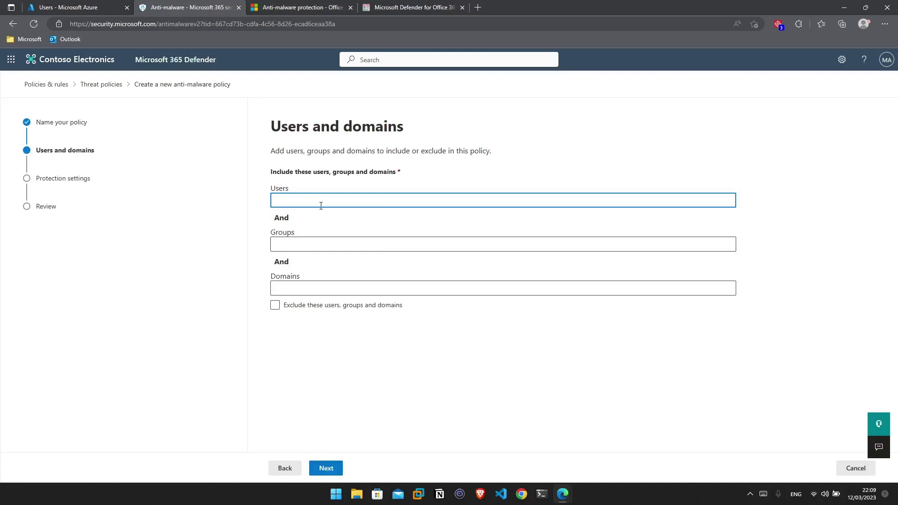
Include the test user in the policy's scope and continue to the protection settings.
{"action": "type", "text": "debra"}
{"action": "left_click", "coordinate": [328, 240]}
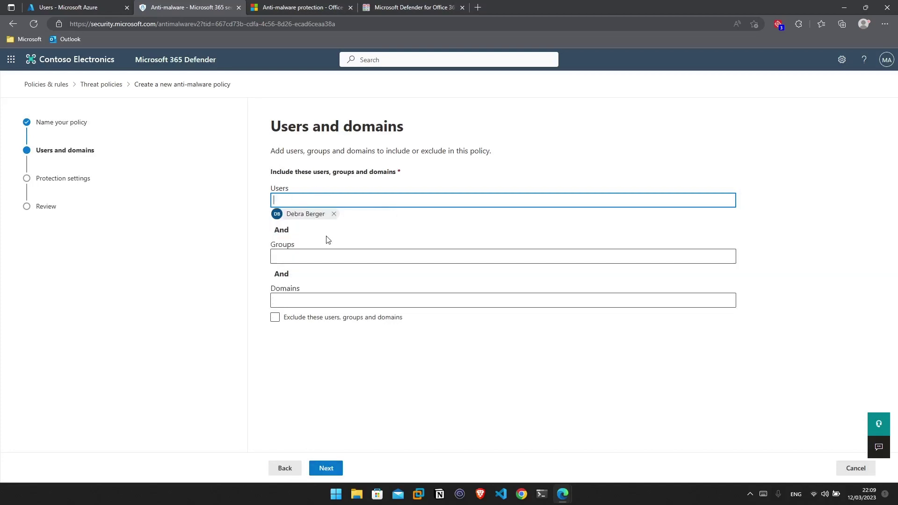
{"action": "left_click", "coordinate": [326, 468]}
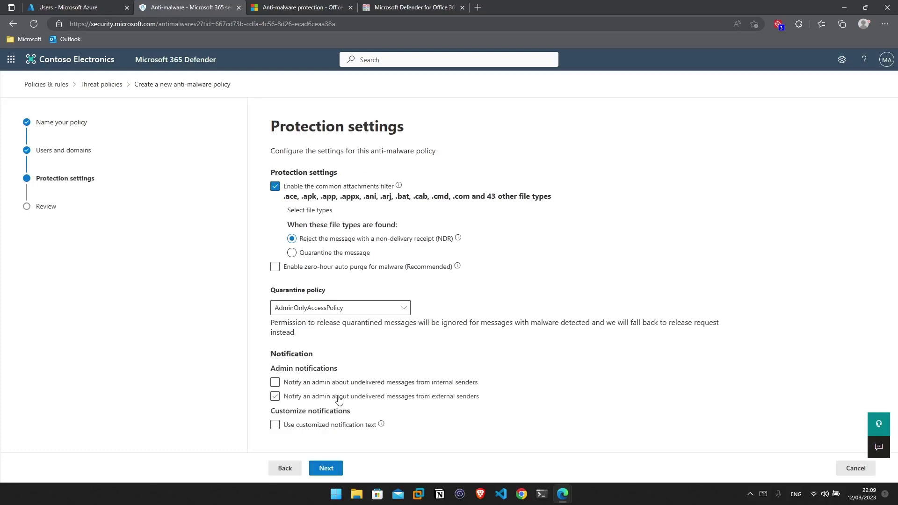
Add the .tar and .go file types to the policy's common attachments filter and save the selection.
{"action": "left_click", "coordinate": [305, 210]}
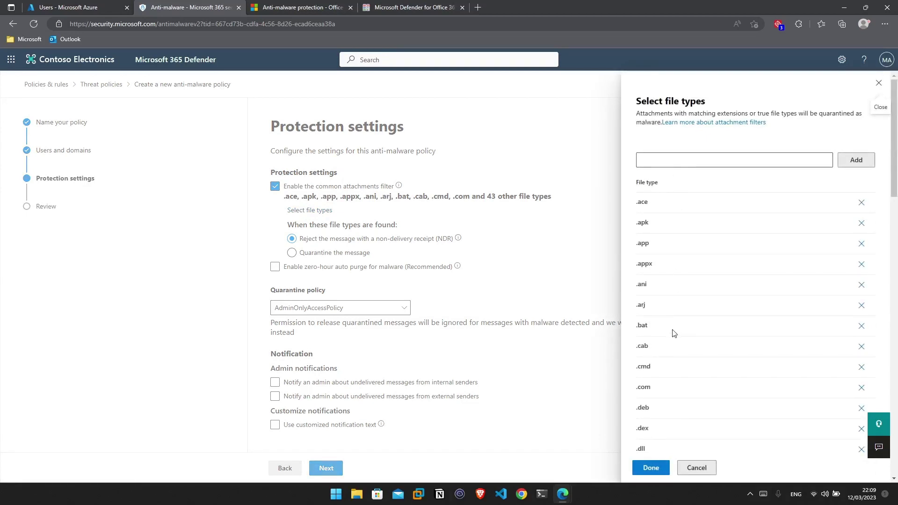
{"action": "scroll", "coordinate": [675, 332], "scroll_direction": "down", "scroll_amount": 3}
{"action": "scroll", "coordinate": [675, 332], "scroll_direction": "down", "scroll_amount": 3}
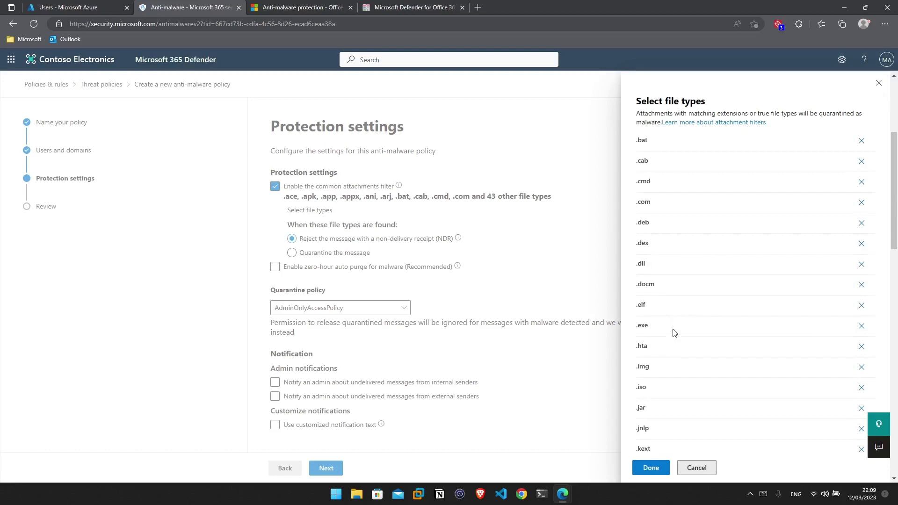
{"action": "scroll", "coordinate": [670, 330], "scroll_direction": "up", "scroll_amount": 9}
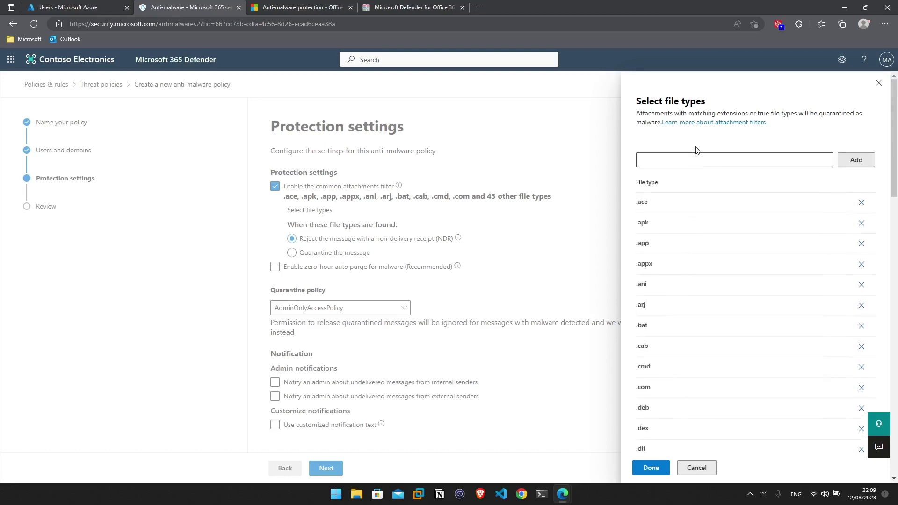
{"action": "left_click", "coordinate": [692, 160]}
{"action": "type", "text": "tar"}
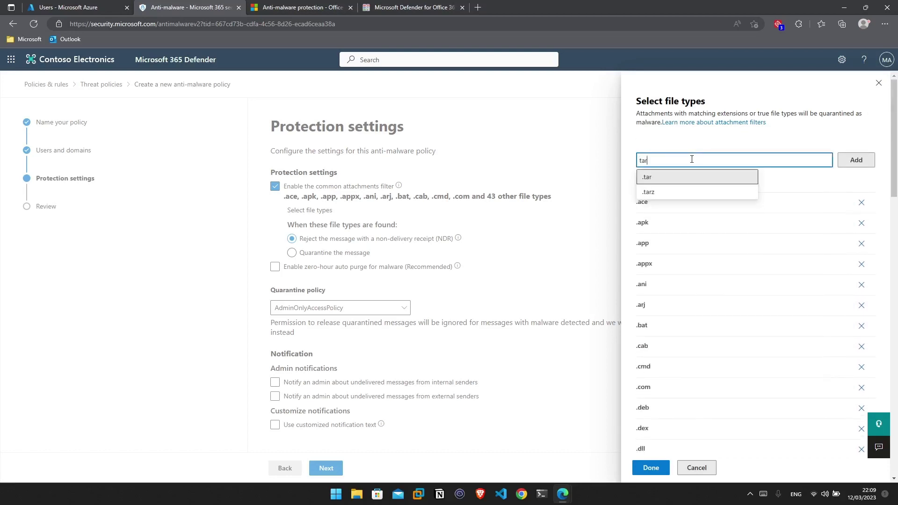
{"action": "left_click", "coordinate": [693, 181]}
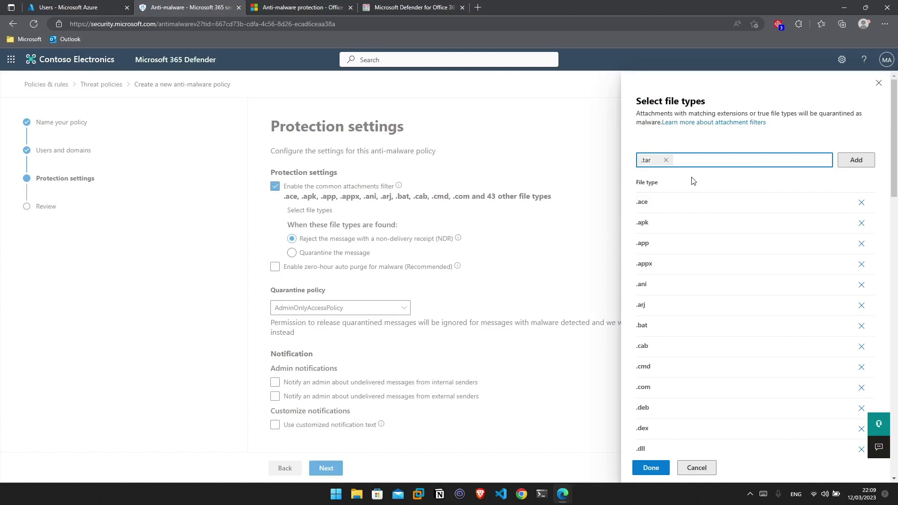
{"action": "type", "text": "go"}
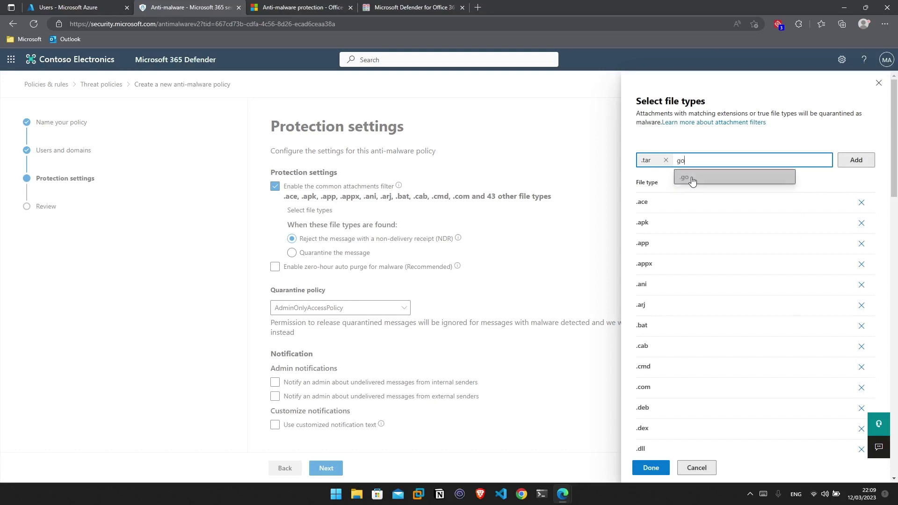
{"action": "left_click", "coordinate": [693, 181]}
{"action": "left_click", "coordinate": [857, 160]}
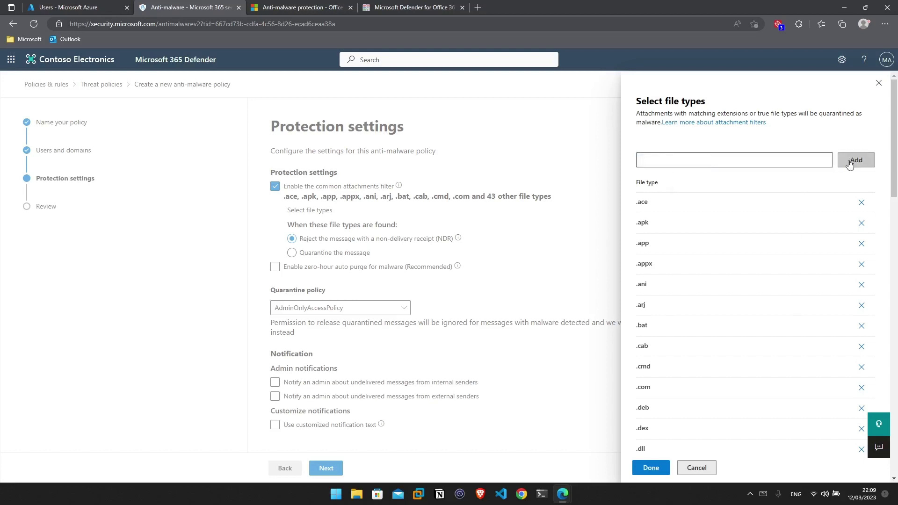
{"action": "left_click", "coordinate": [655, 466]}
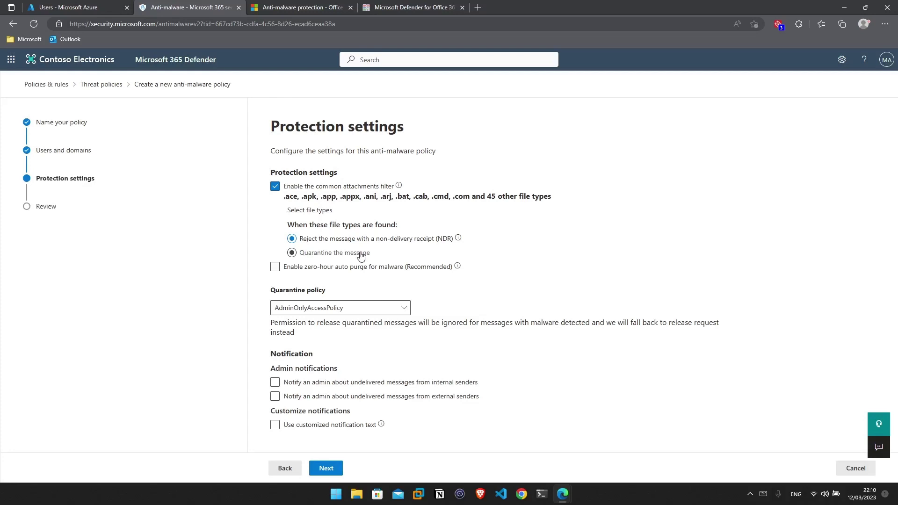
Set the policy to quarantine messages with the filtered file types, then submit it and close the wizard.
{"action": "left_click", "coordinate": [361, 254]}
{"action": "left_click", "coordinate": [330, 469]}
{"action": "left_click", "coordinate": [340, 467]}
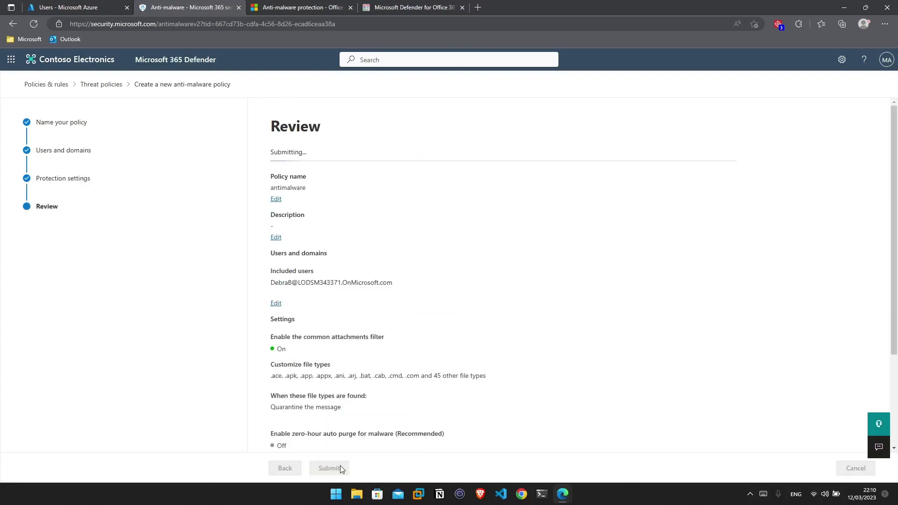
{"action": "left_click", "coordinate": [298, 468]}
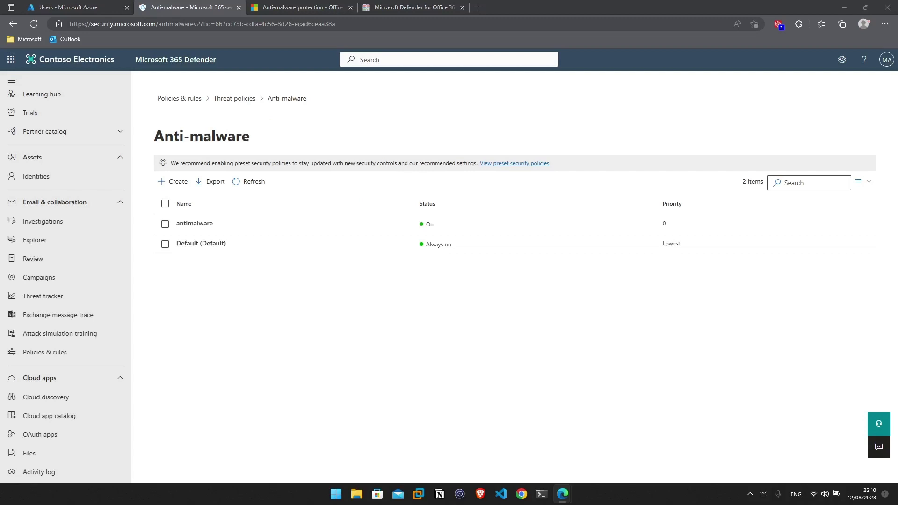
Switch to the administrator's Outlook mailbox and create an email to the test user with prueba.tar attached.
{"action": "key", "text": "alt+Tab"}
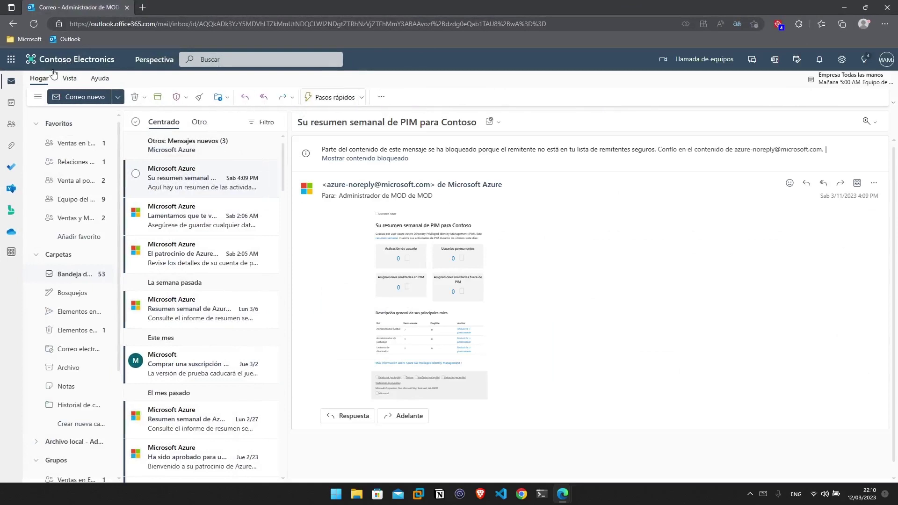
{"action": "left_click", "coordinate": [70, 98]}
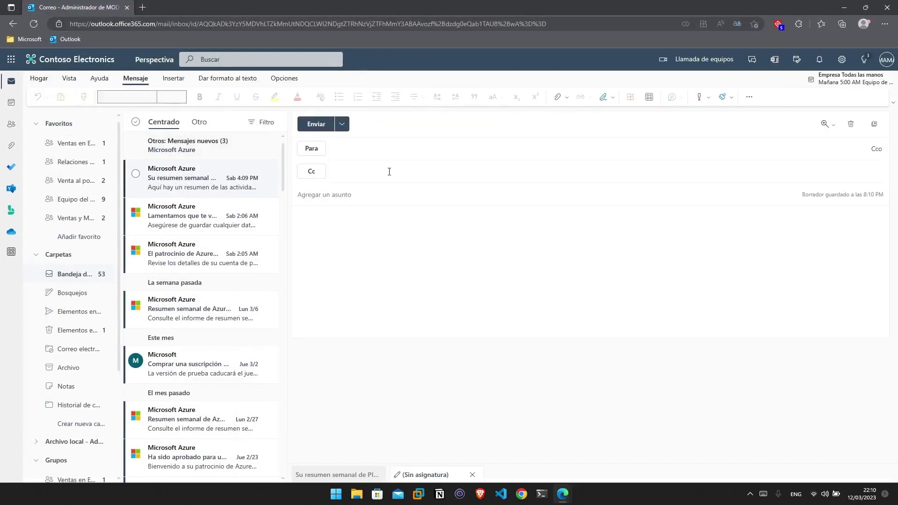
{"action": "type", "text": "deb"}
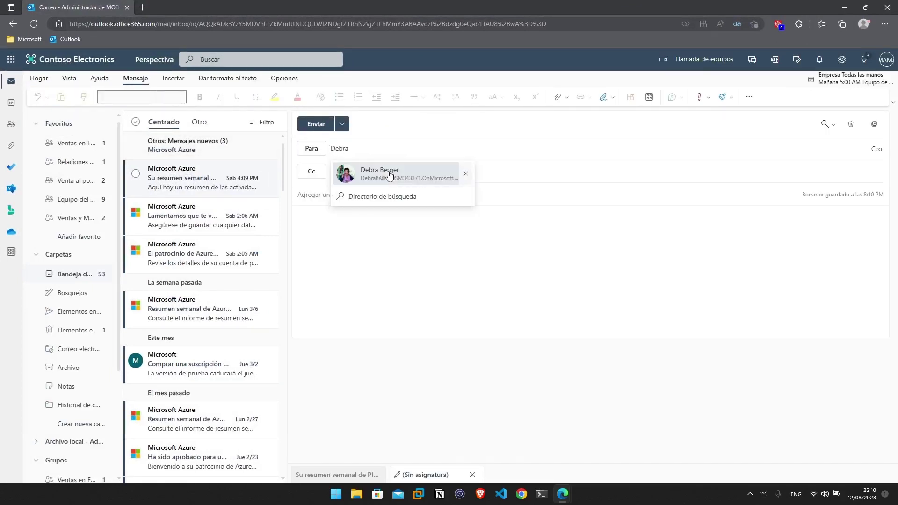
{"action": "key", "text": "Return"}
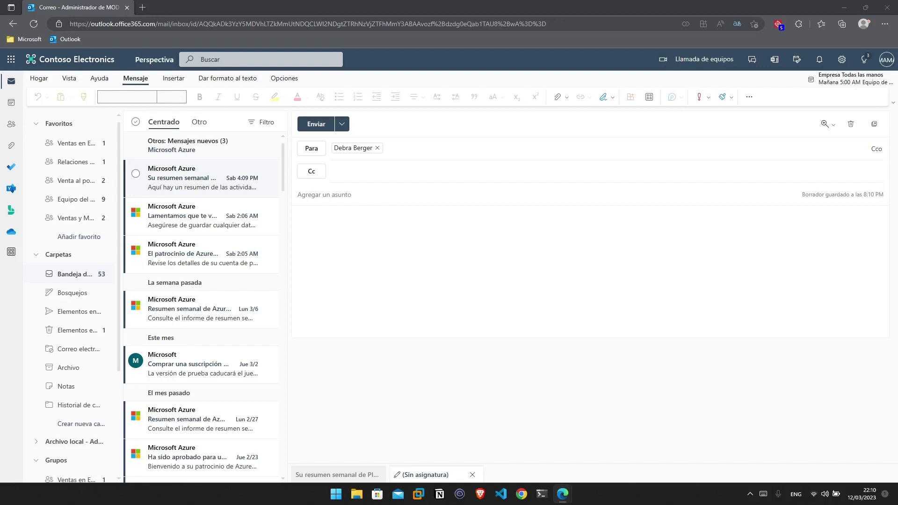
{"action": "left_click_drag", "start_coordinate": [897, 141], "coordinate": [588, 269]}
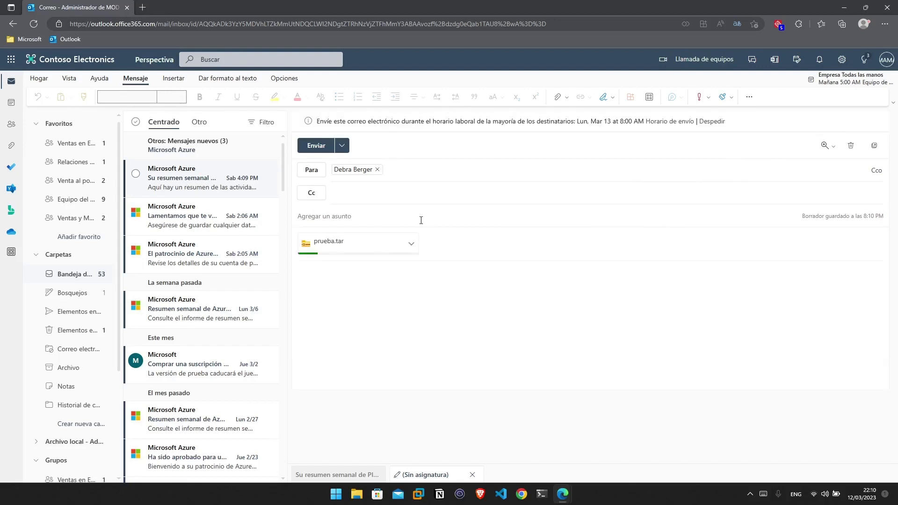
Give the email the subject "test antimalware", copy that text into the message body and send it.
{"action": "type", "text": "te"}
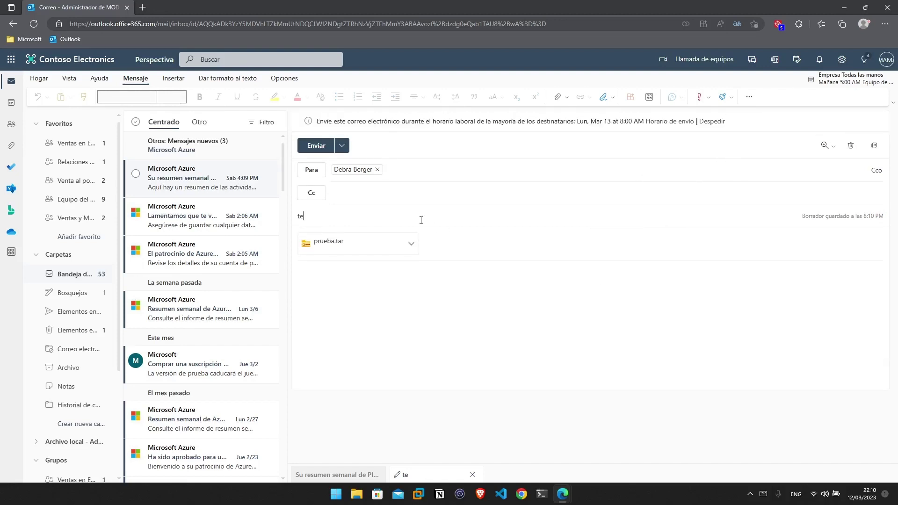
{"action": "type", "text": "st antimalware"}
{"action": "left_click_drag", "start_coordinate": [421, 220], "coordinate": [285, 216]}
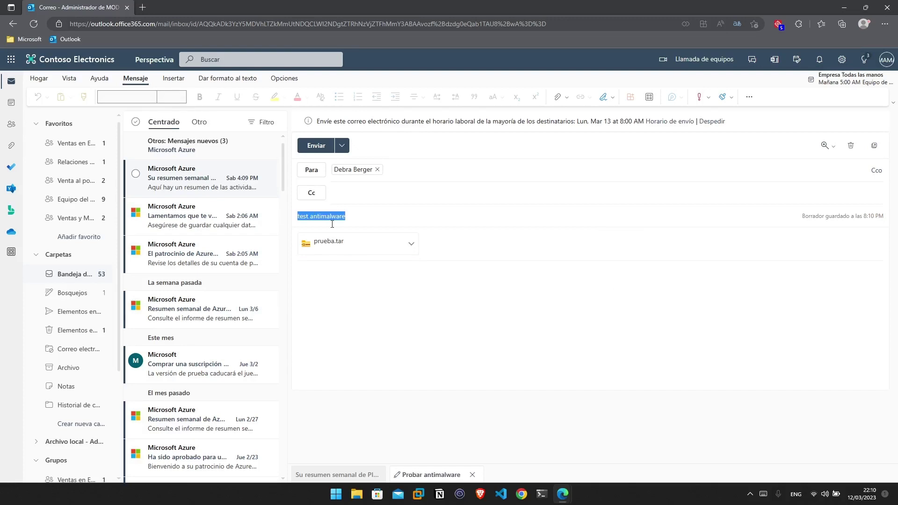
{"action": "key", "text": "ctrl+c"}
{"action": "left_click", "coordinate": [341, 280]}
{"action": "key", "text": "ctrl+v"}
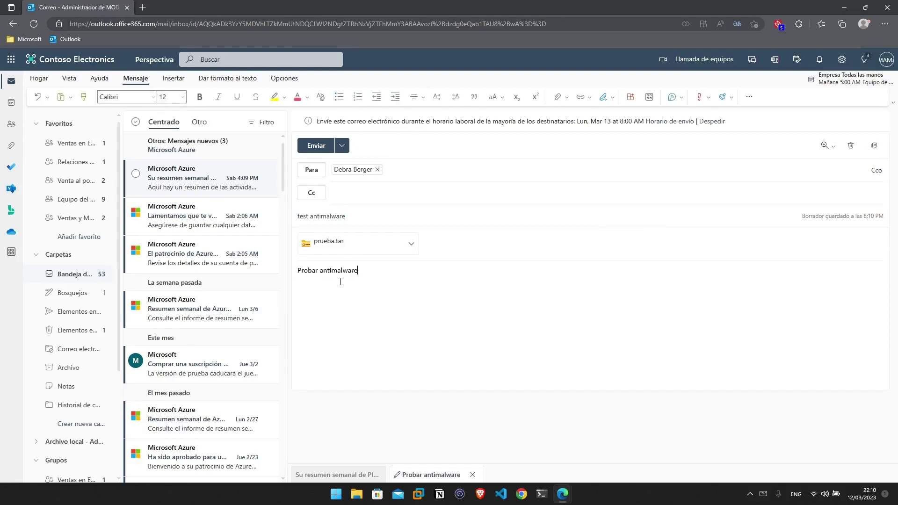
{"action": "left_click", "coordinate": [313, 146]}
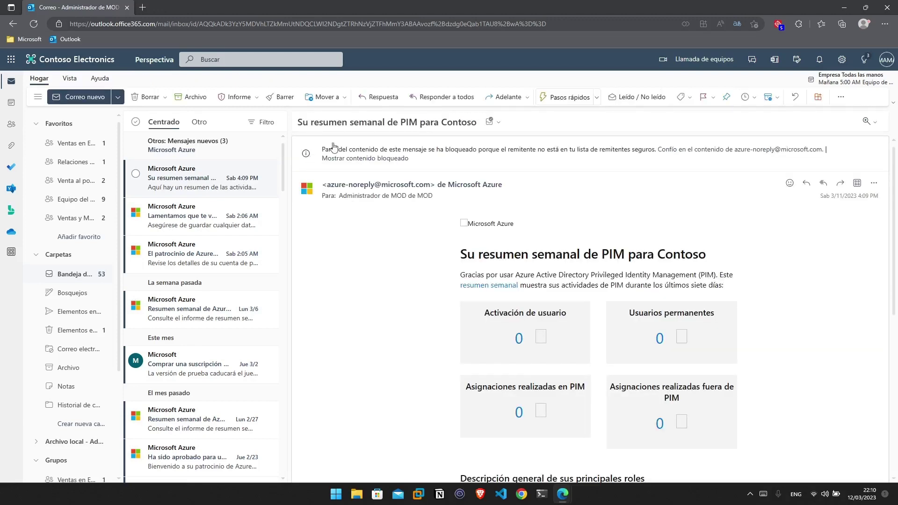
Return to Microsoft 365 Defender, open the email Quarantine from the Review page and refresh its message list.
{"action": "left_click", "coordinate": [843, 7]}
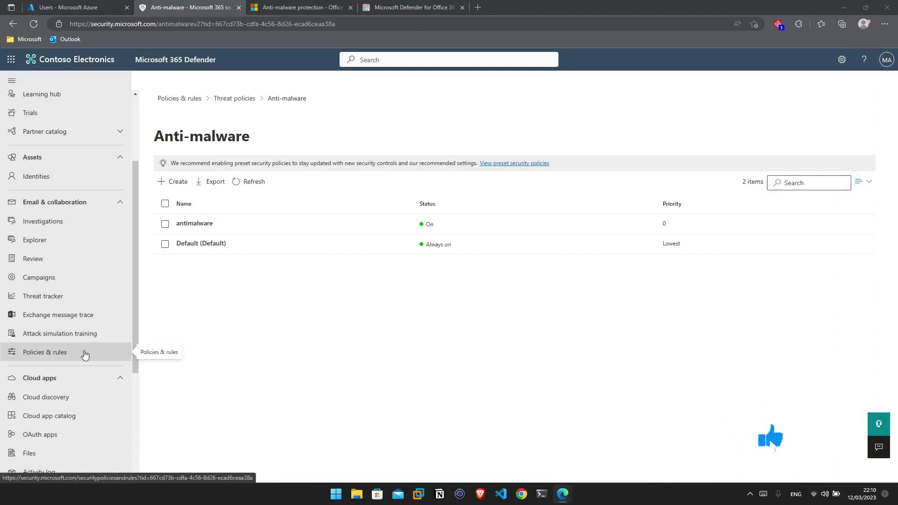
{"action": "left_click", "coordinate": [57, 258]}
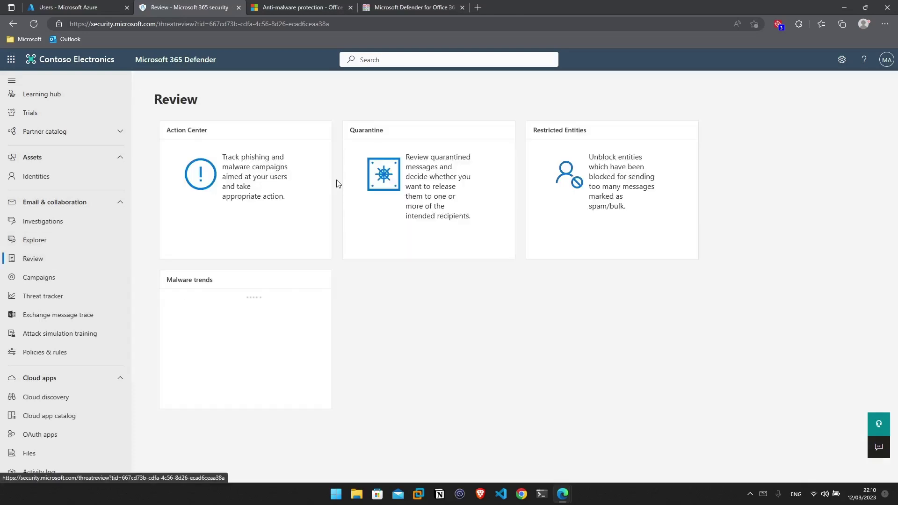
{"action": "left_click", "coordinate": [383, 164]}
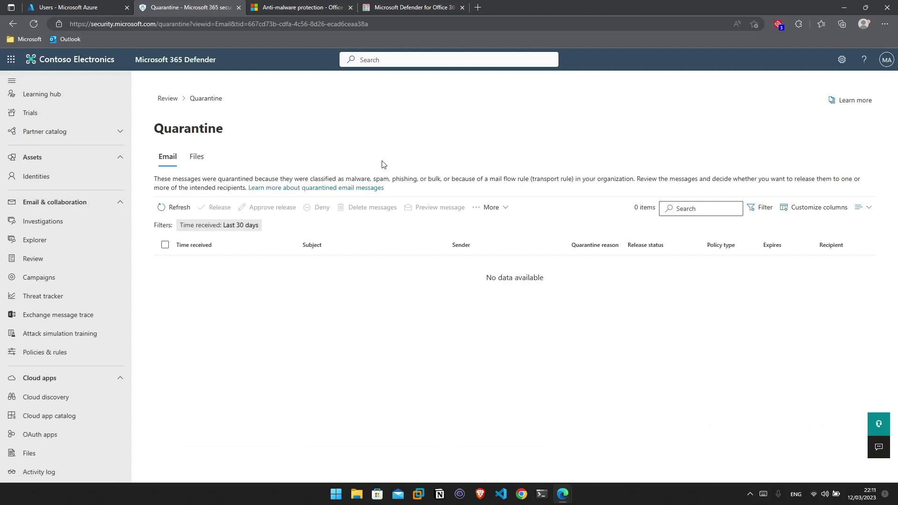
{"action": "left_click", "coordinate": [178, 211]}
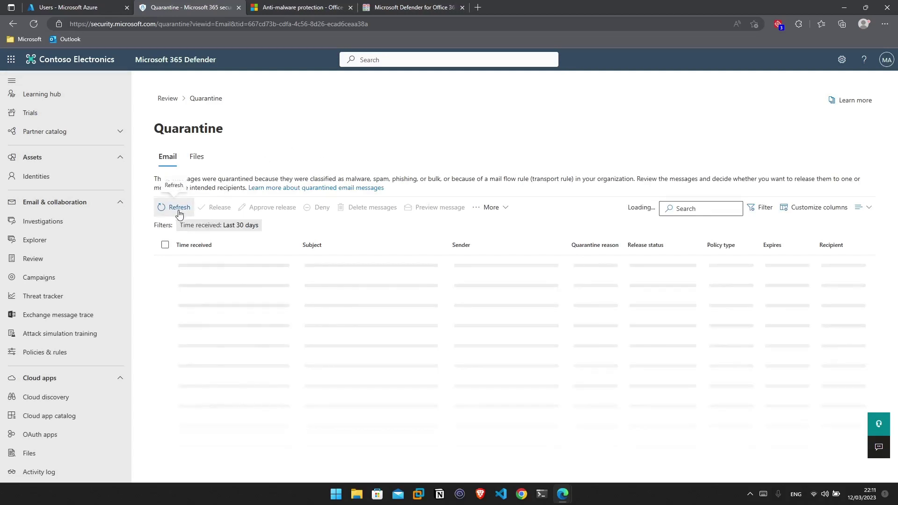
Switch to the administrator's Outlook mailbox and open the antimalware test email in the sent items to check its attachment.
{"action": "mouse_move", "coordinate": [563, 494]}
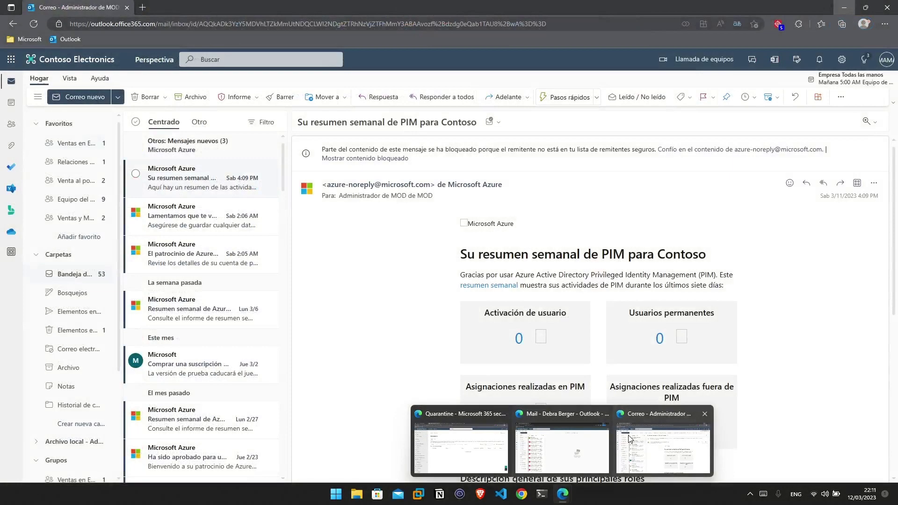
{"action": "left_click", "coordinate": [663, 446]}
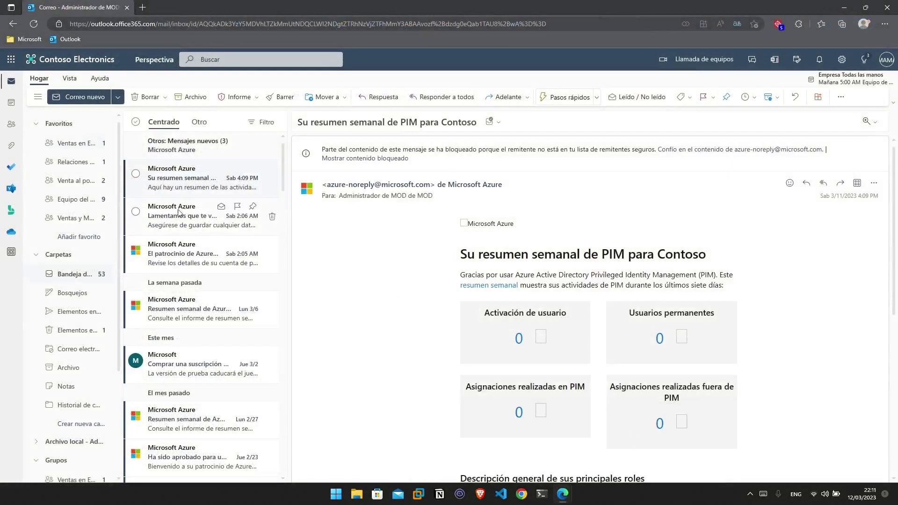
{"action": "left_click", "coordinate": [72, 314]}
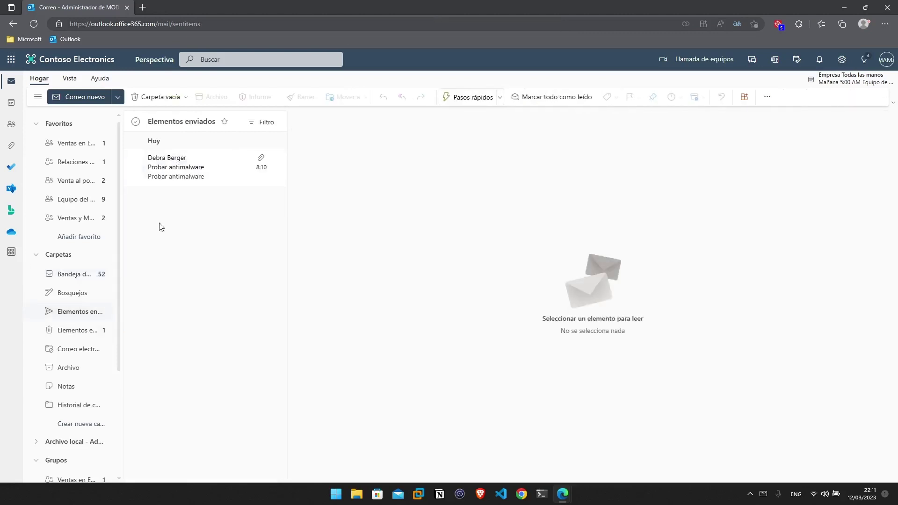
{"action": "left_click", "coordinate": [190, 180]}
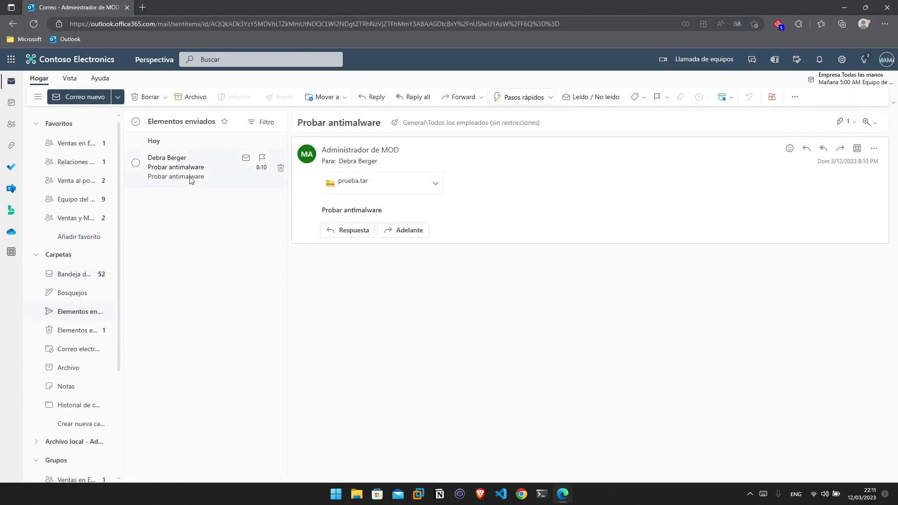
Go back to the Defender Quarantine page and refresh the quarantined emails again.
{"action": "left_click", "coordinate": [840, 9]}
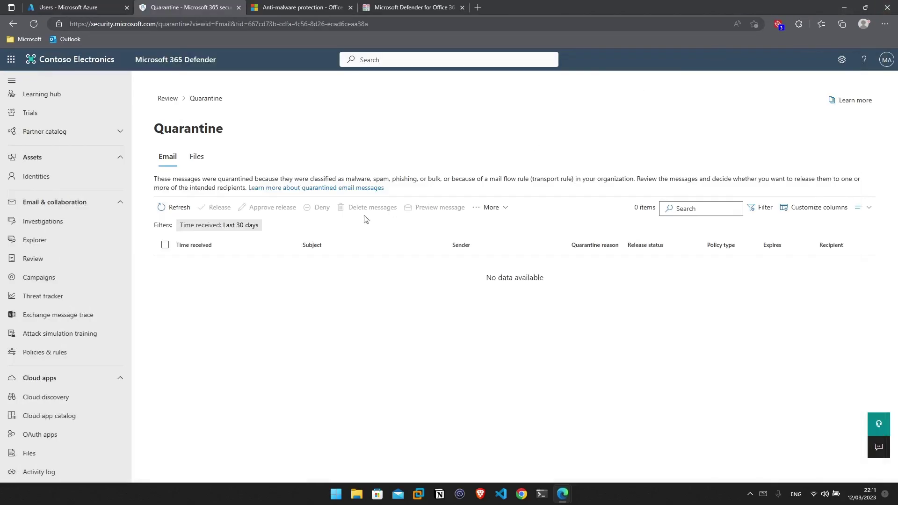
{"action": "left_click", "coordinate": [179, 208]}
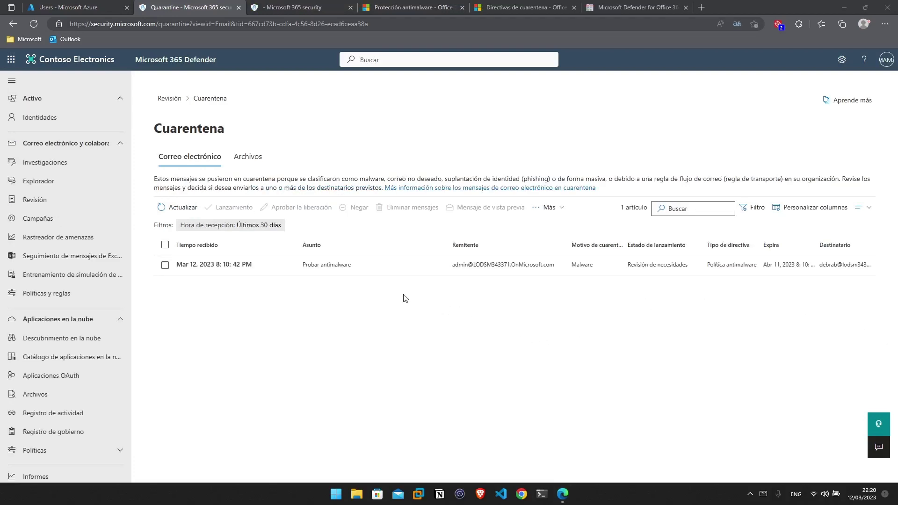
Open the quarantined antimalware test message, examine its quarantine reason, policy name and delivery details, and close the details.
{"action": "left_click", "coordinate": [293, 270]}
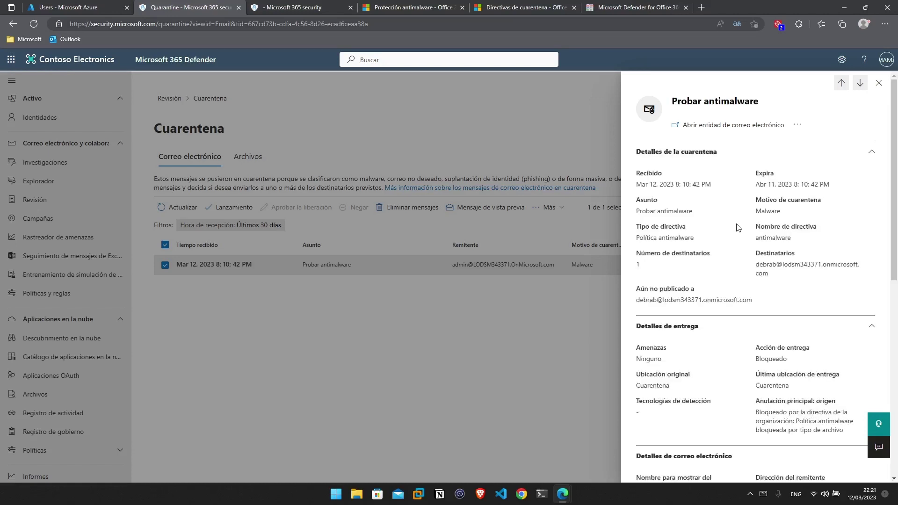
{"action": "double_click", "coordinate": [769, 239]}
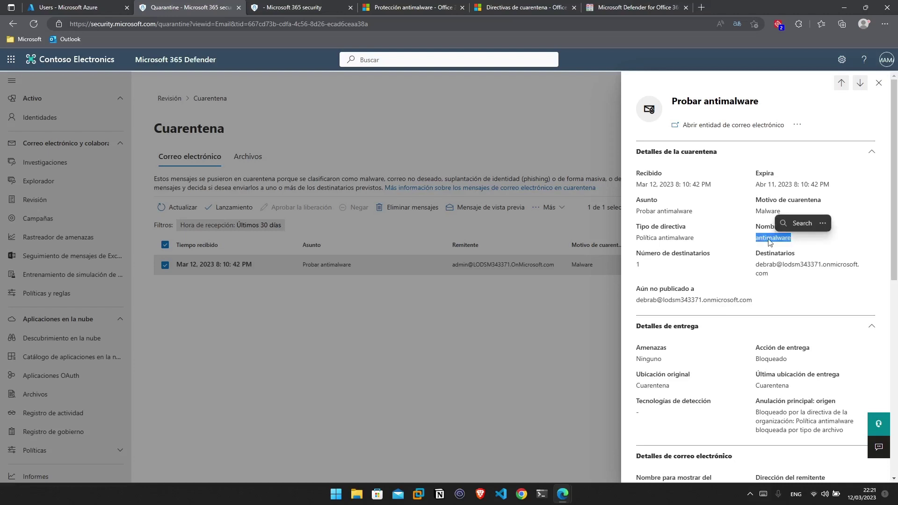
{"action": "left_click", "coordinate": [765, 212]}
{"action": "double_click", "coordinate": [766, 213]}
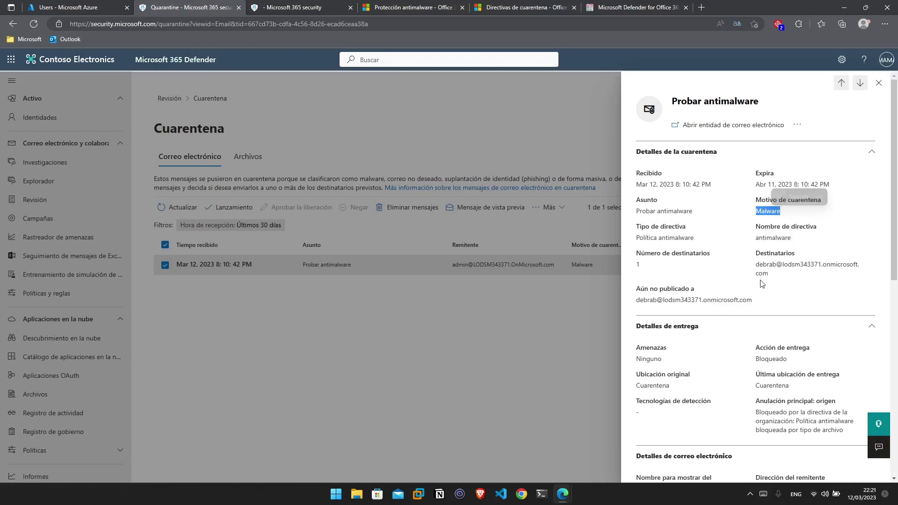
{"action": "scroll", "coordinate": [759, 277], "scroll_direction": "down", "scroll_amount": 1}
{"action": "scroll", "coordinate": [758, 276], "scroll_direction": "down", "scroll_amount": 2}
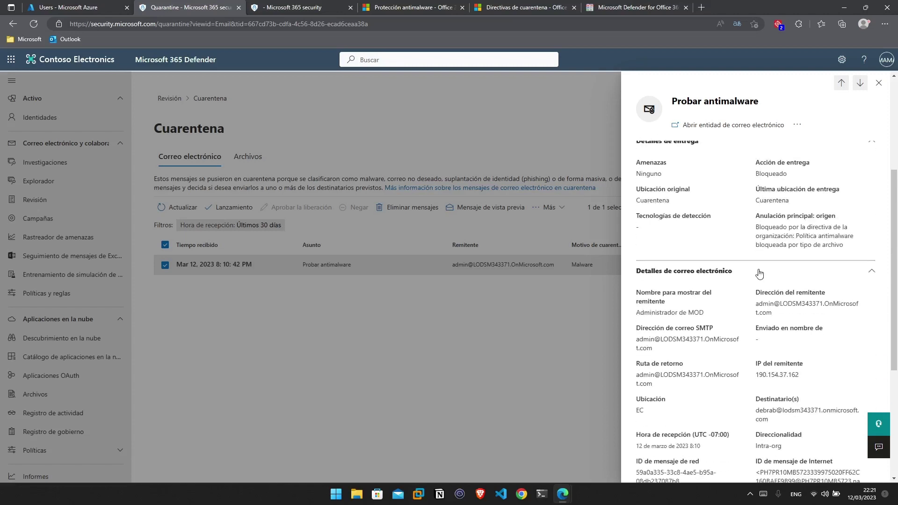
{"action": "left_click", "coordinate": [879, 82]}
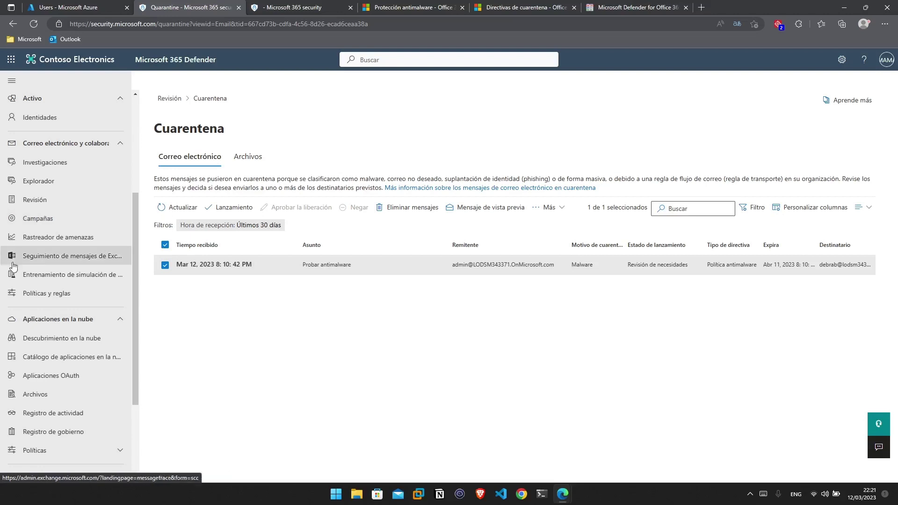
Go to the Antimalware threat policies under Policies and rules and open the custom policy named antimalware.
{"action": "left_click", "coordinate": [59, 294]}
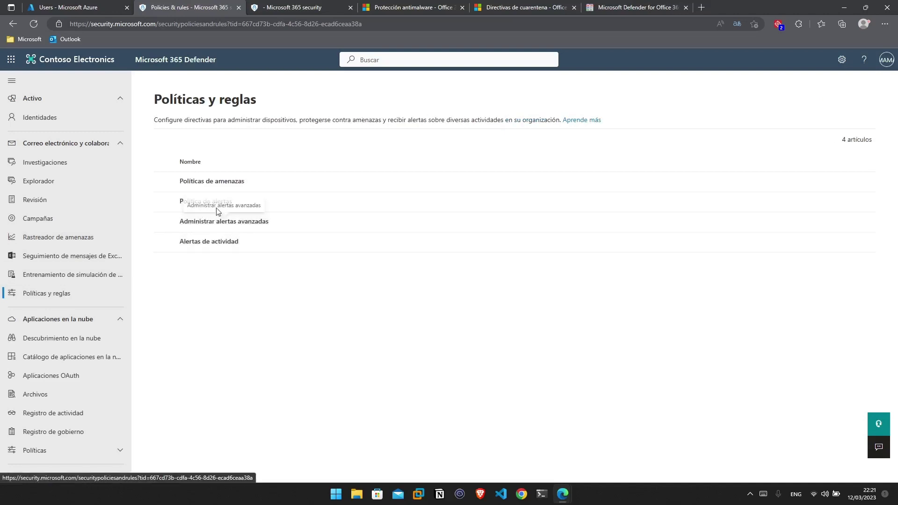
{"action": "left_click", "coordinate": [220, 181]}
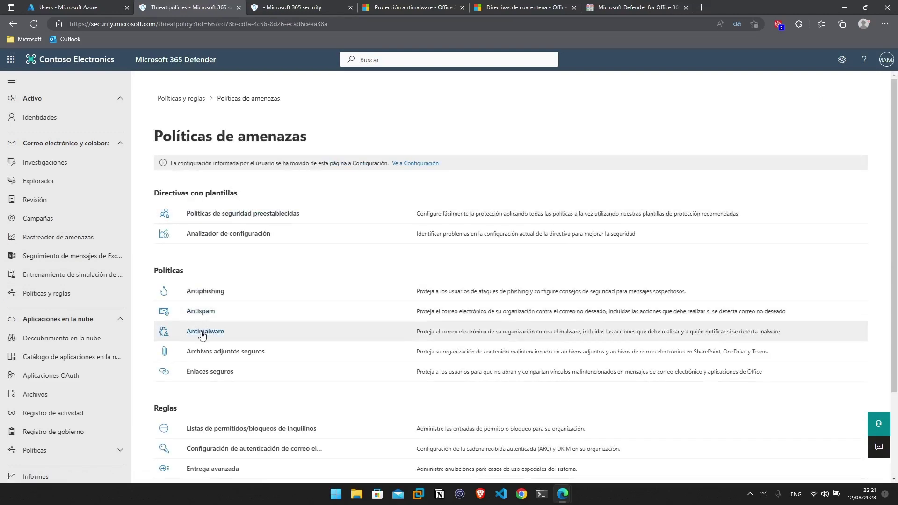
{"action": "left_click", "coordinate": [237, 329]}
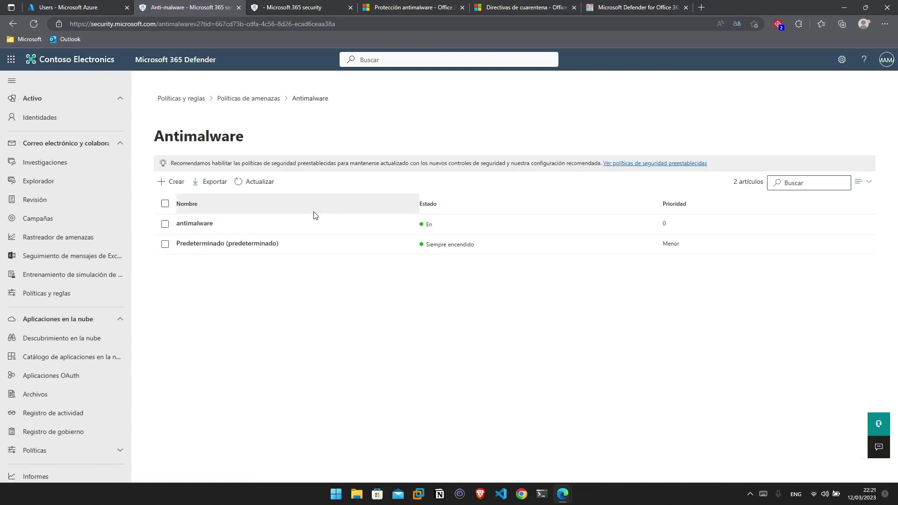
{"action": "left_click", "coordinate": [211, 230]}
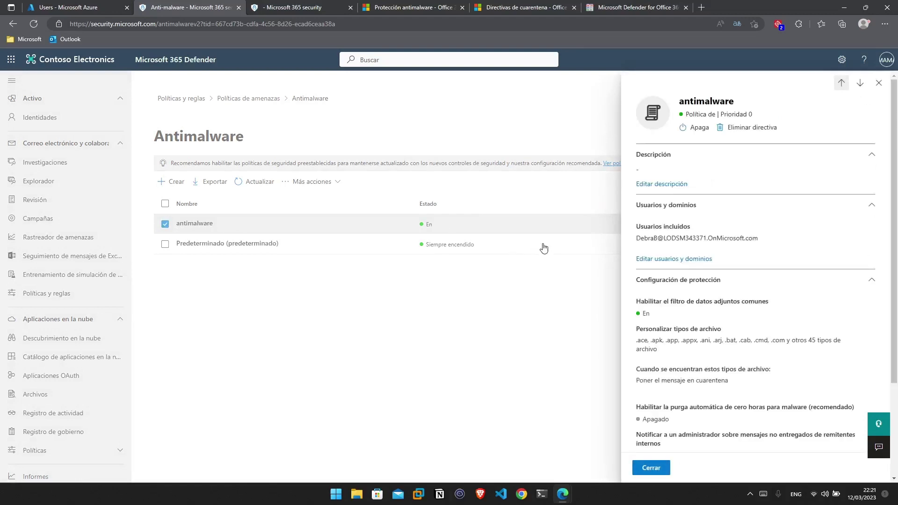
Edit the antimalware policy's protection settings to reject messages containing the filtered file types with a non-delivery receipt (NDR), and save.
{"action": "scroll", "coordinate": [692, 403], "scroll_direction": "down", "scroll_amount": 3}
{"action": "left_click", "coordinate": [678, 441]}
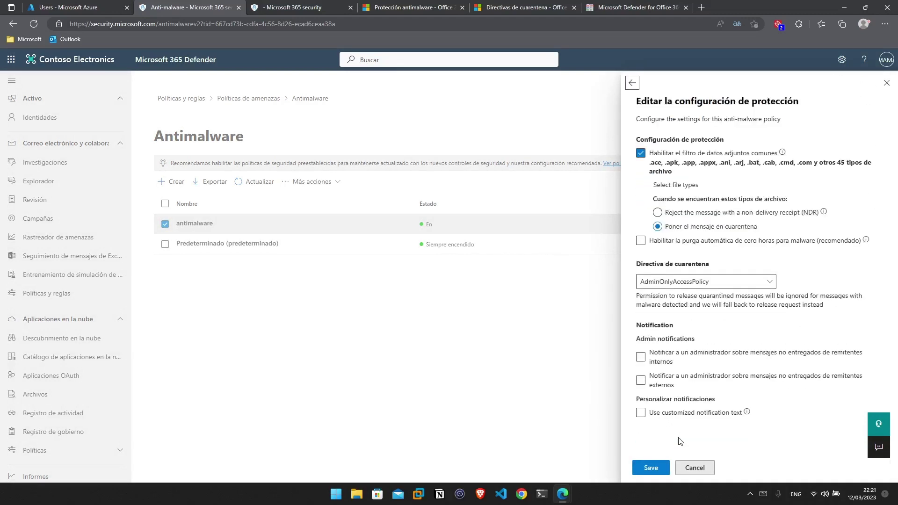
{"action": "left_click", "coordinate": [689, 215]}
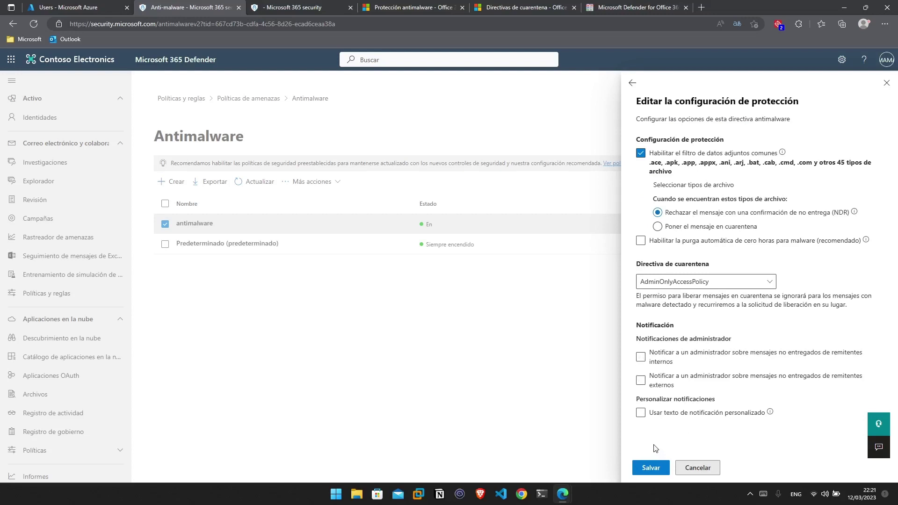
{"action": "left_click", "coordinate": [651, 467]}
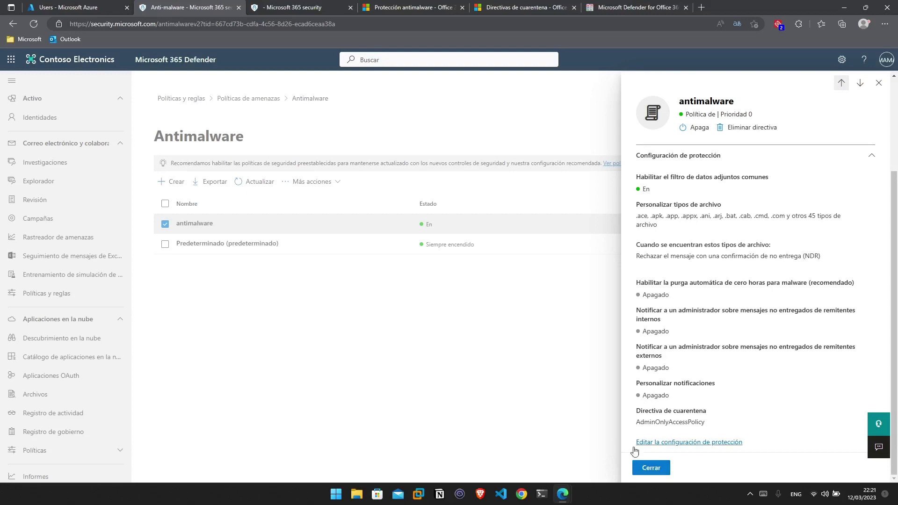
Switch to the administrator's Outlook mailbox and forward the sent test email with prueba.tar to its original recipient.
{"action": "mouse_move", "coordinate": [563, 493]}
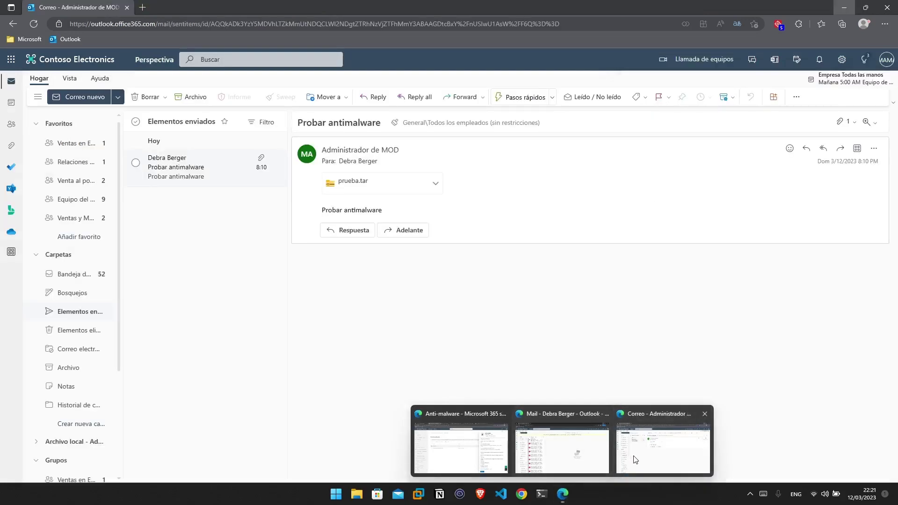
{"action": "left_click", "coordinate": [636, 460]}
{"action": "left_click", "coordinate": [841, 153]}
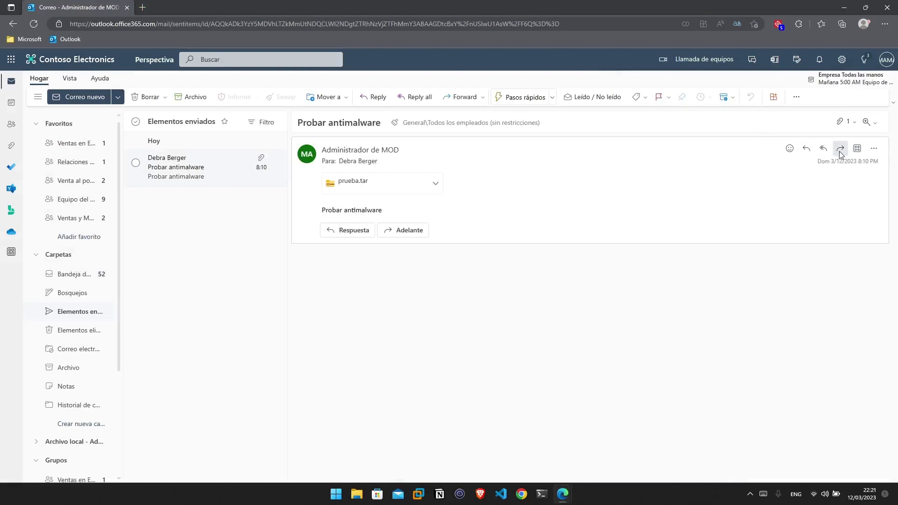
{"action": "type", "text": "monja"}
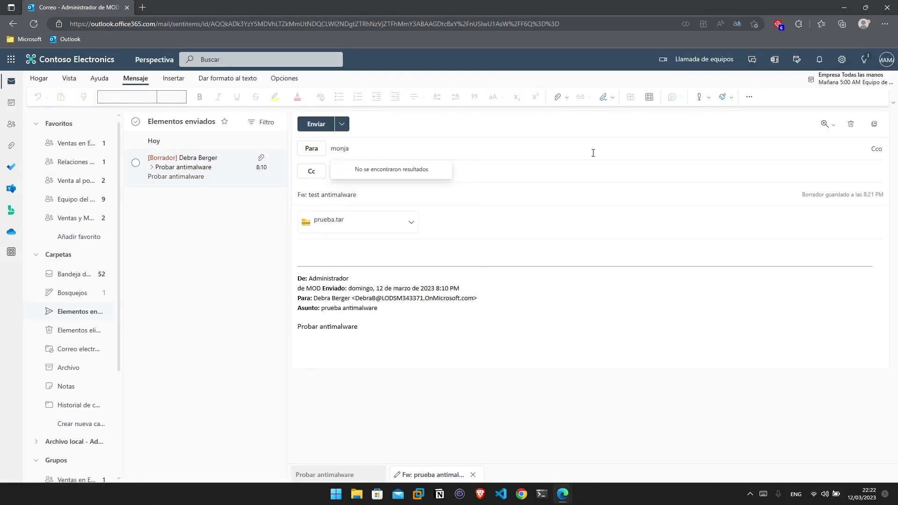
{"action": "double_click", "coordinate": [341, 149]}
{"action": "type", "text": "de"}
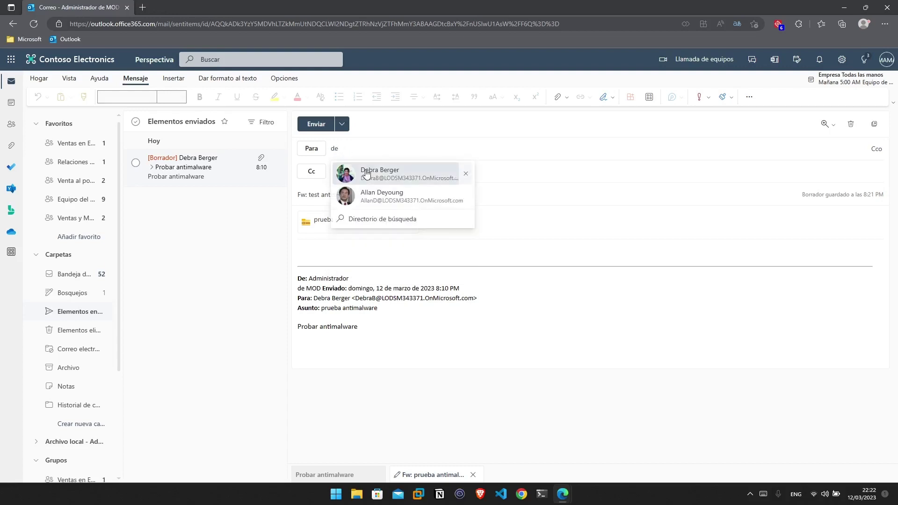
{"action": "left_click", "coordinate": [348, 174]}
Enter "Prueba 2" as the body text of the forwarded email and send it.
{"action": "left_click", "coordinate": [346, 247]}
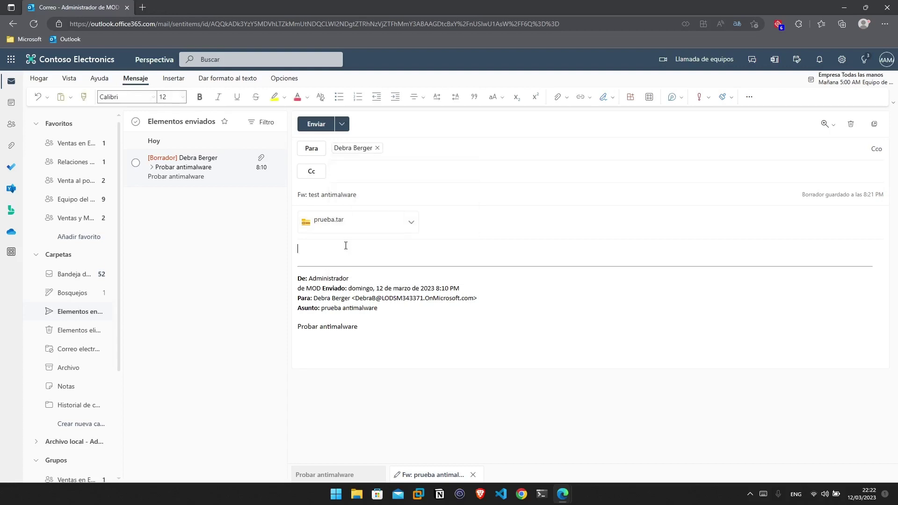
{"action": "type", "text": "Prueba"}
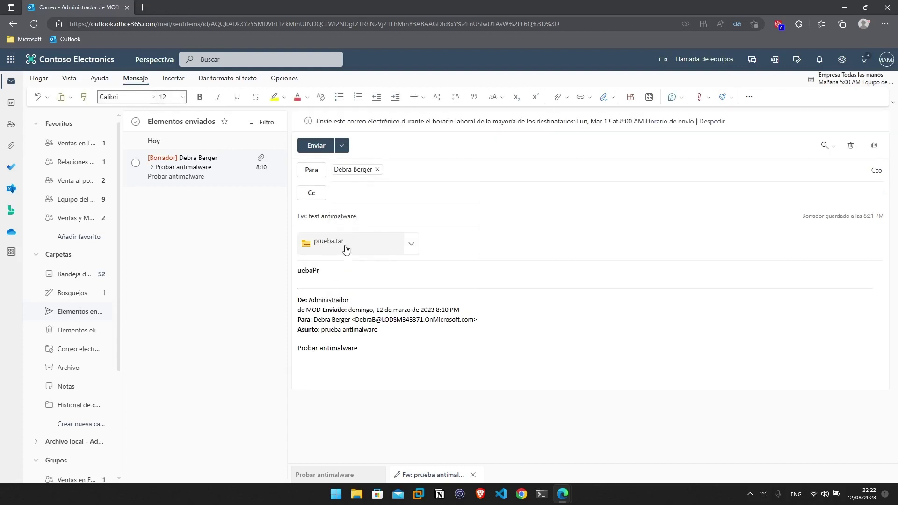
{"action": "double_click", "coordinate": [318, 271]}
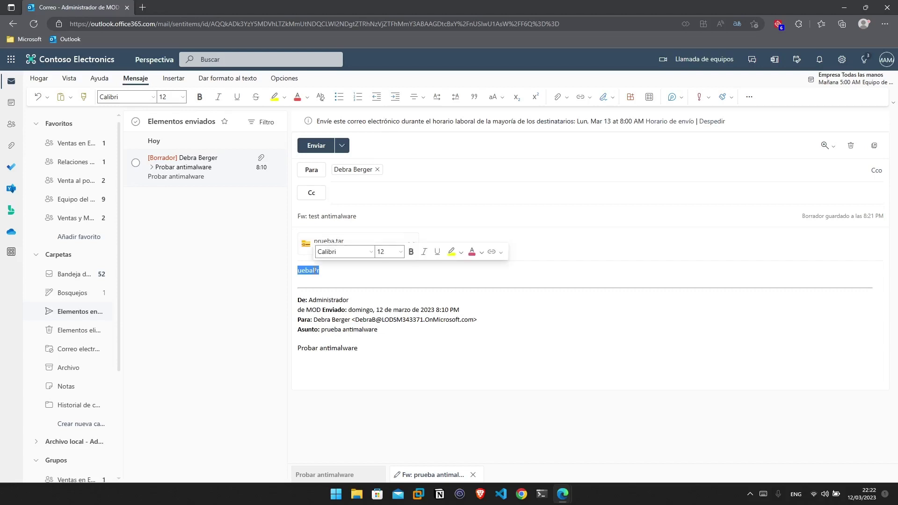
{"action": "type", "text": "Prueba 2"}
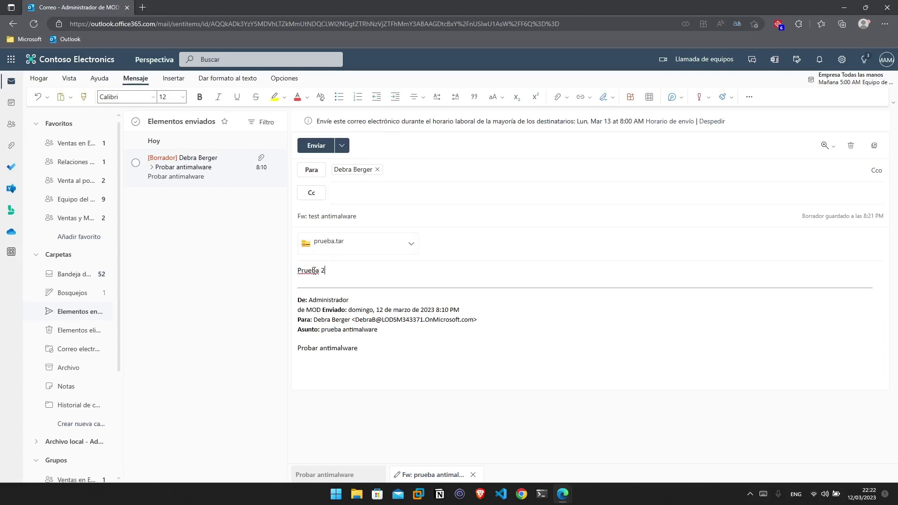
{"action": "left_click", "coordinate": [316, 146]}
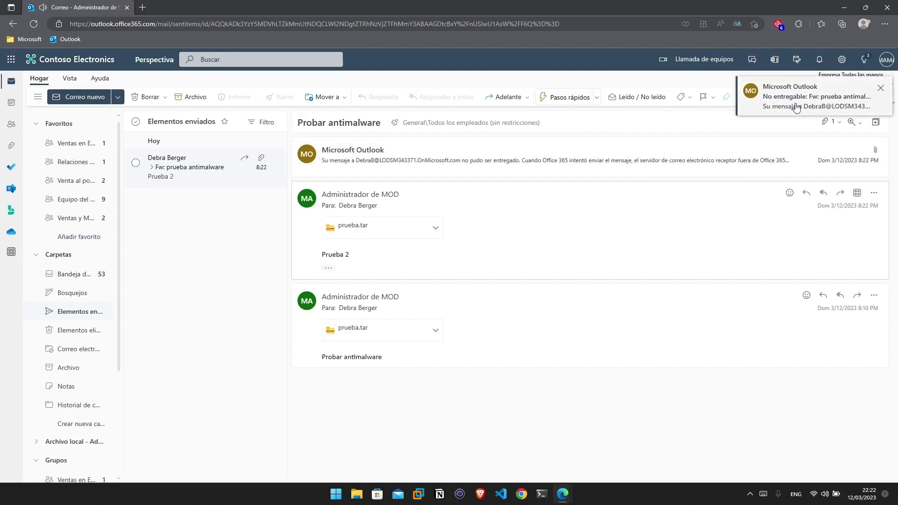
Open the Microsoft Outlook undeliverable notice in the conversation and read its explanation and administrator information.
{"action": "left_click", "coordinate": [571, 170]}
{"action": "scroll", "coordinate": [610, 237], "scroll_direction": "down", "scroll_amount": 2}
{"action": "scroll", "coordinate": [610, 236], "scroll_direction": "down", "scroll_amount": 1}
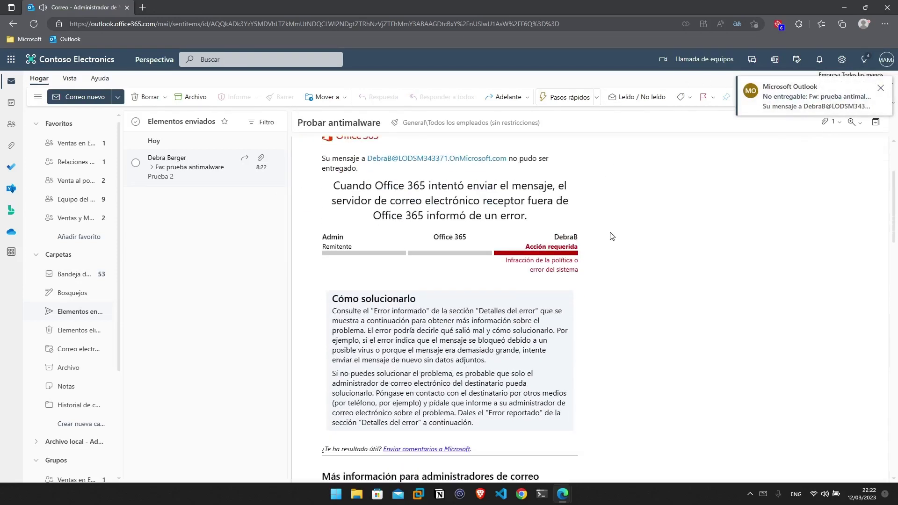
{"action": "scroll", "coordinate": [610, 236], "scroll_direction": "down", "scroll_amount": 1}
{"action": "scroll", "coordinate": [611, 237], "scroll_direction": "down", "scroll_amount": 5}
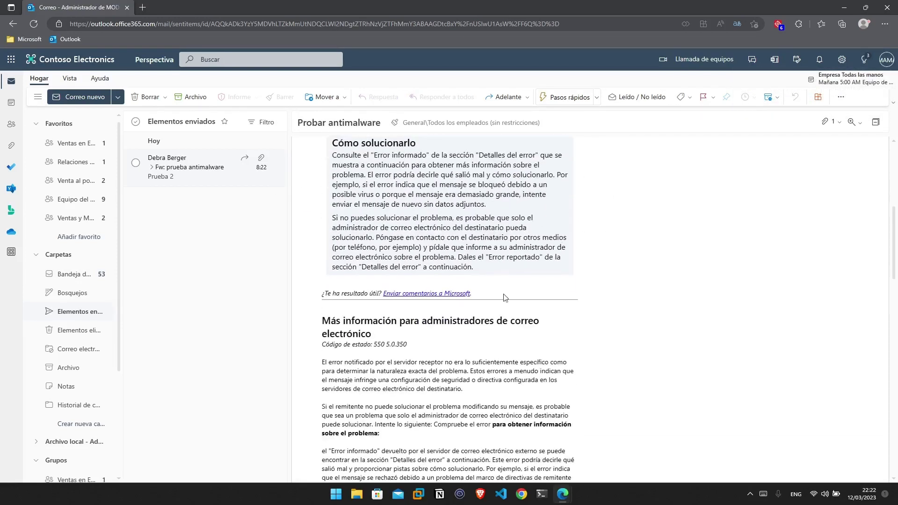
{"action": "scroll", "coordinate": [520, 340], "scroll_direction": "up", "scroll_amount": 4}
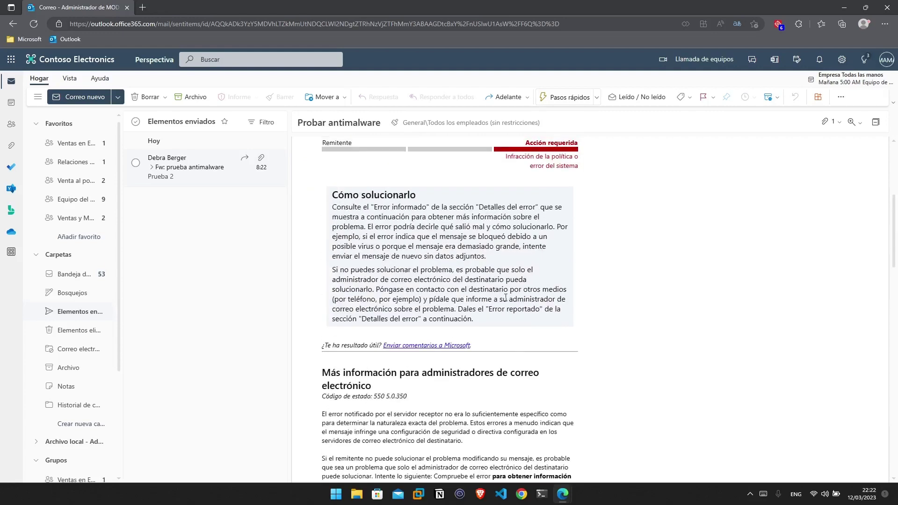